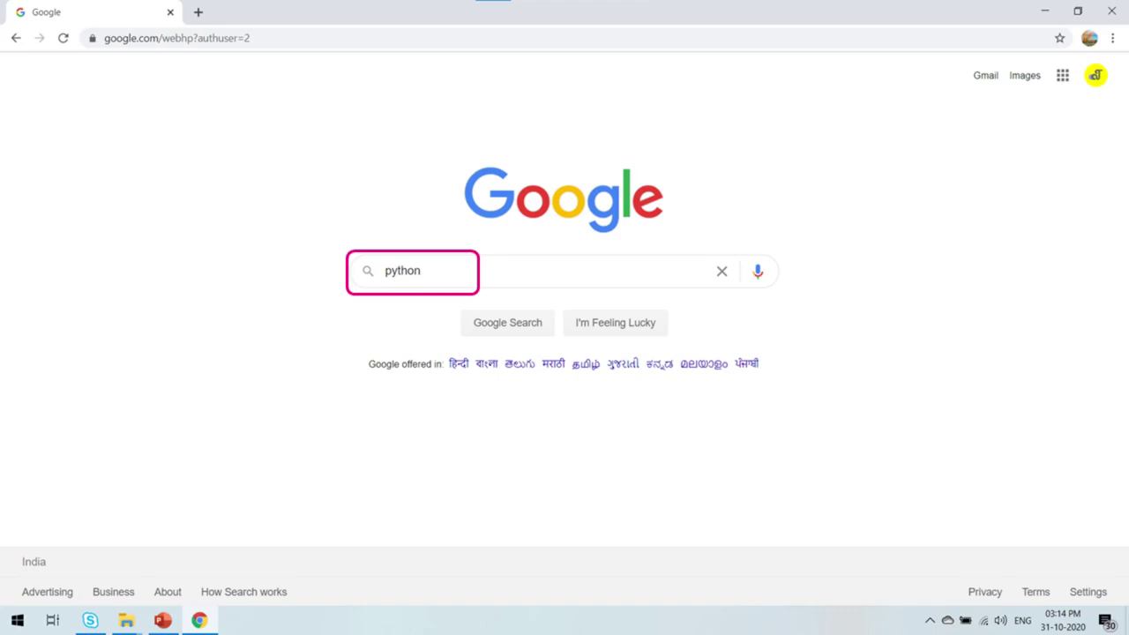
Step: Search Google for python and download the Windows x86-64 executable installer of Python 3.8.6
key(Return)
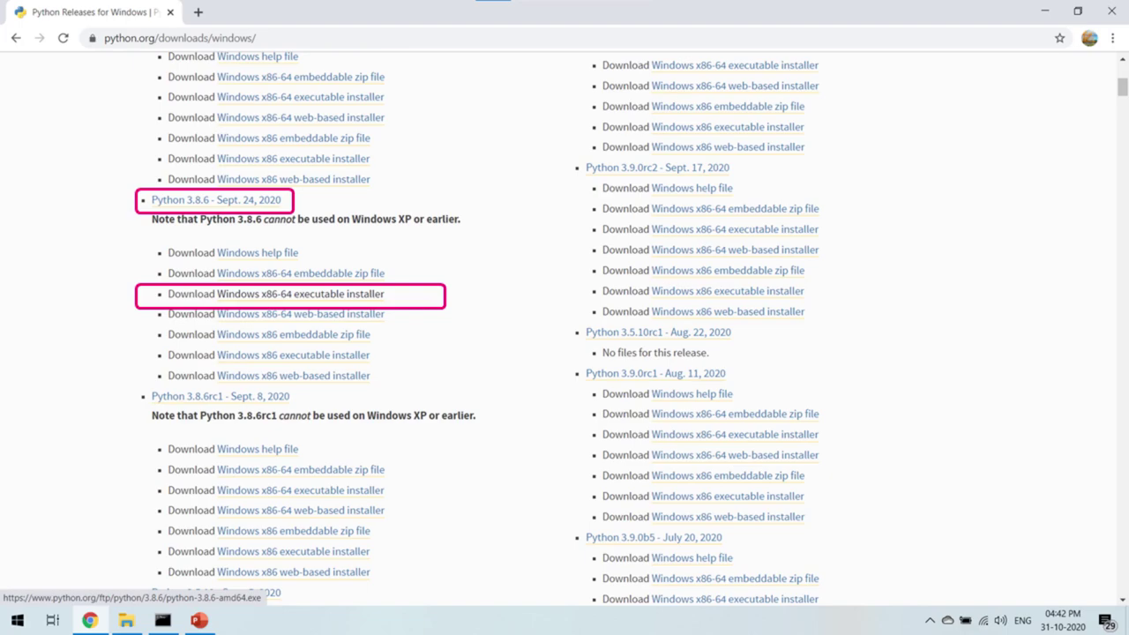
click(300, 294)
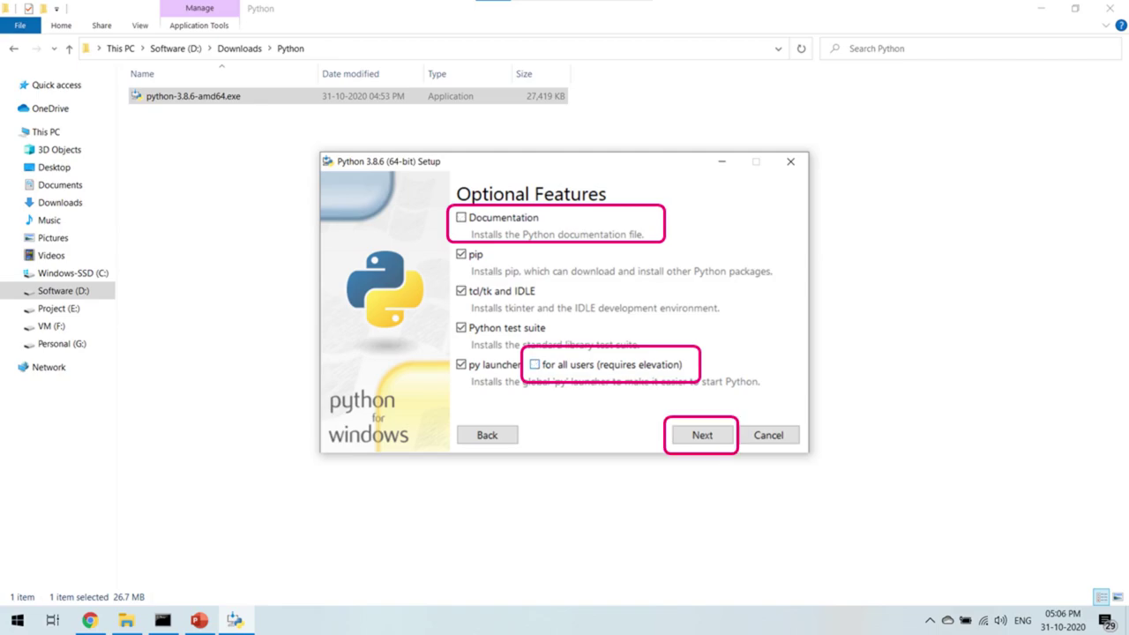
Step: Accept the optional features without Documentation or the all-users launcher, and enable Add Python to environment variables
key(Return)
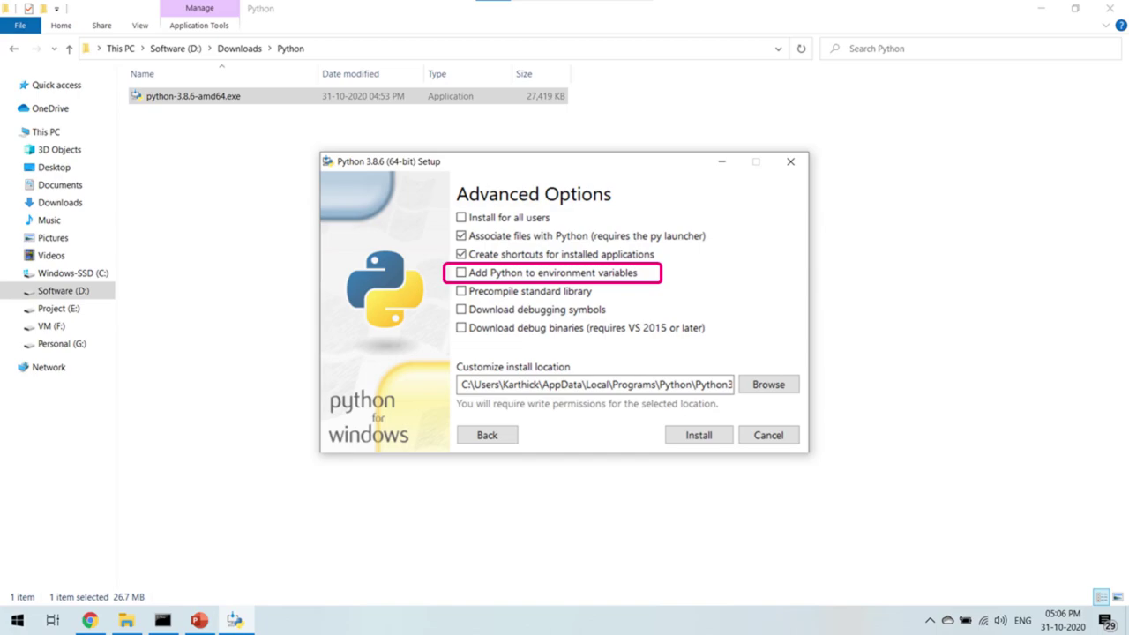
click(460, 273)
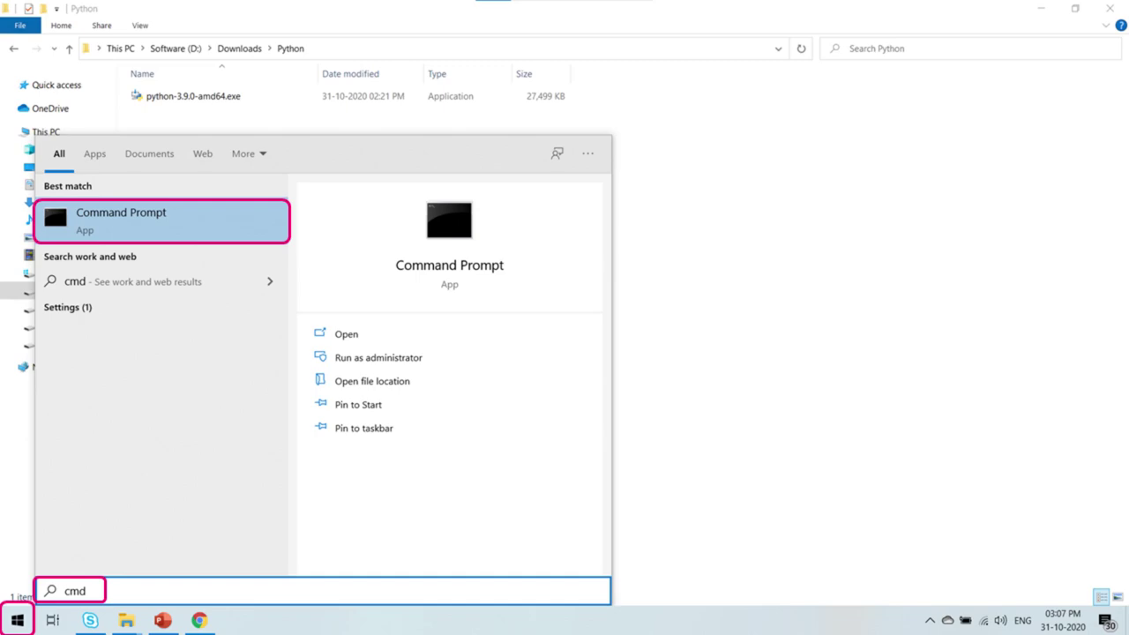
Step: Open Command Prompt from a search for cmd and check the Python installation with python --version
key(Return)
click(53, 194)
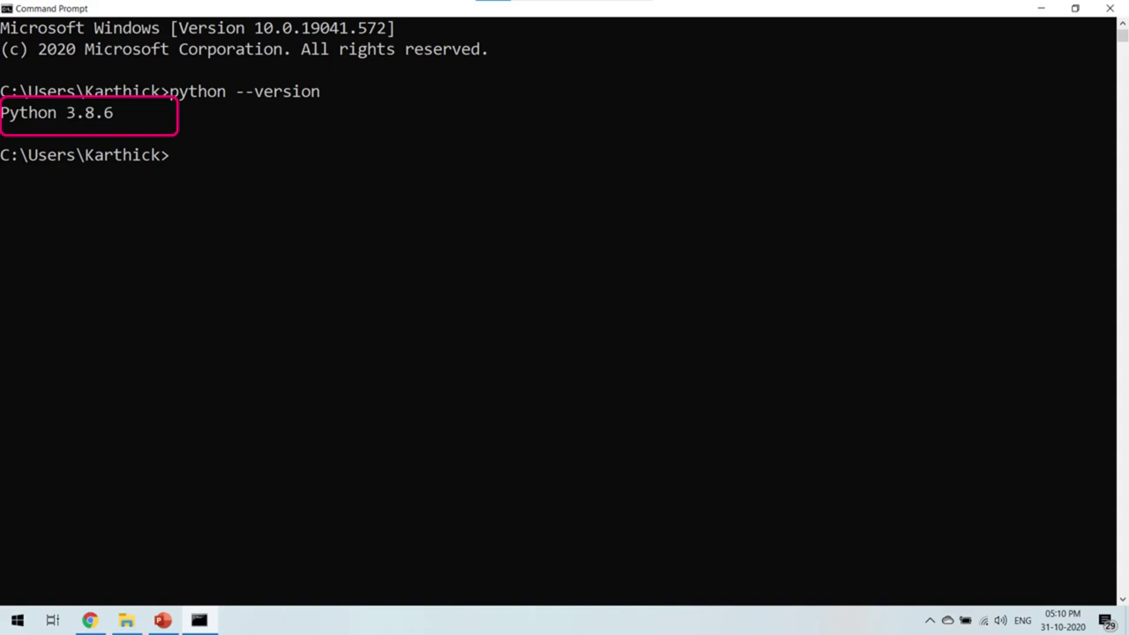
Step: Install pandas with pip install pandas and check the package with pip show pandas
text(pip install pandas)
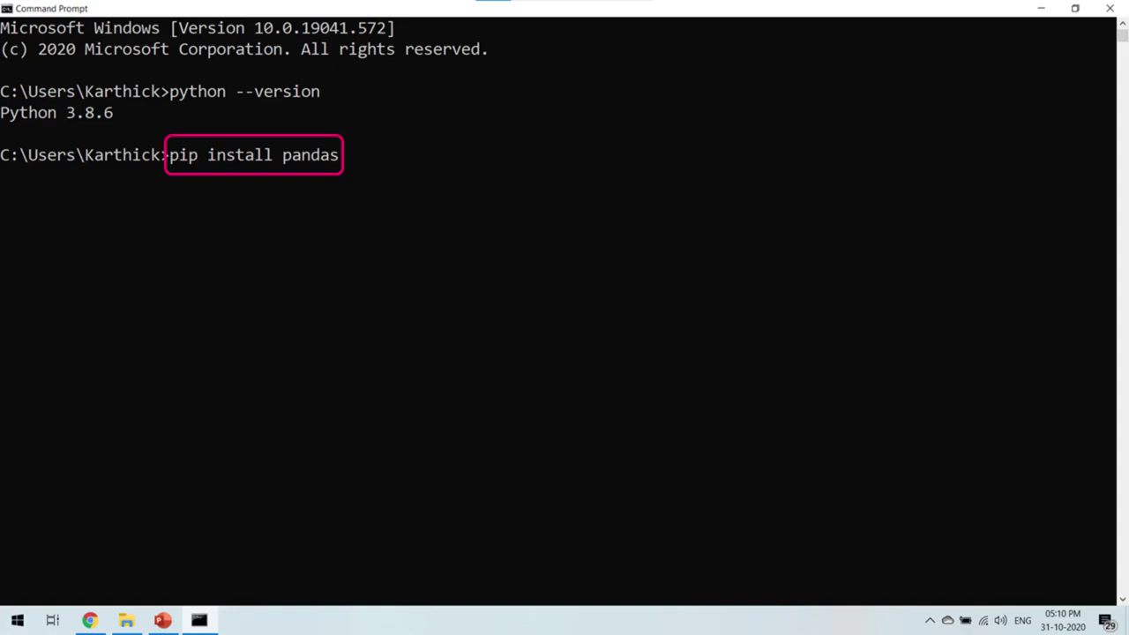
key(Return)
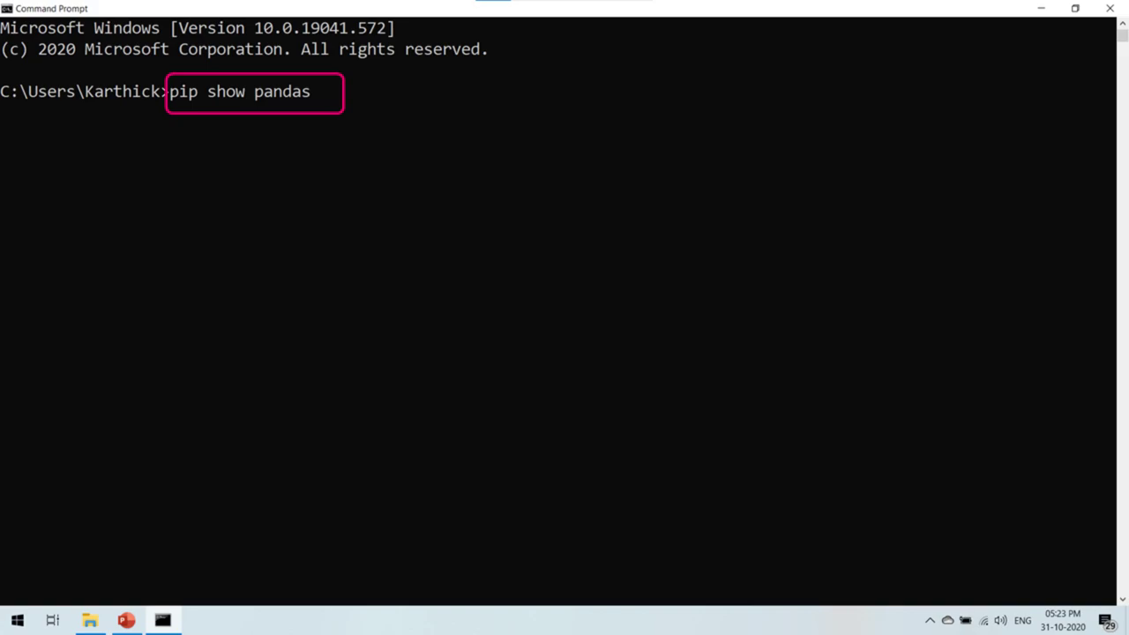
key(Return)
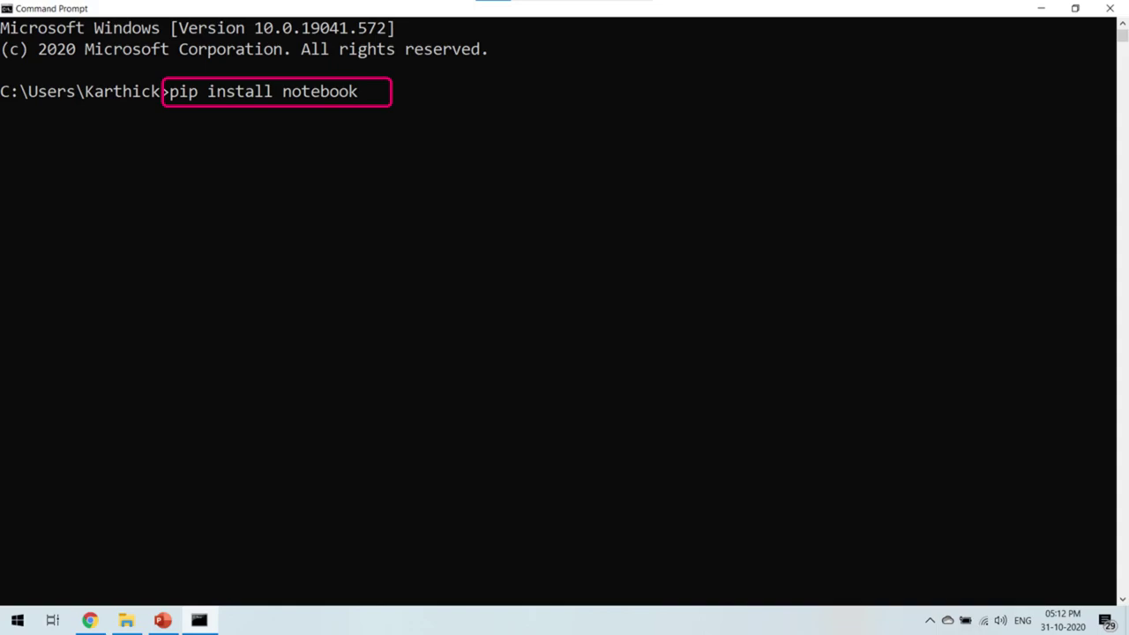
Step: Install Jupyter Notebook with pip install notebook and check it with jupyter notebook --version
key(Return)
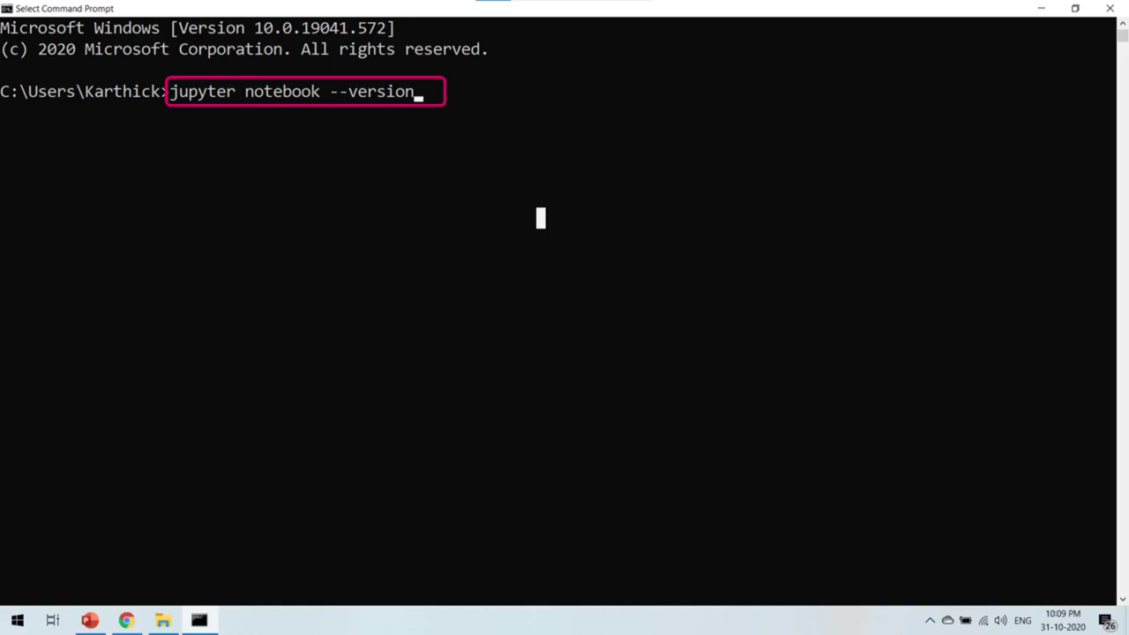
key(Return)
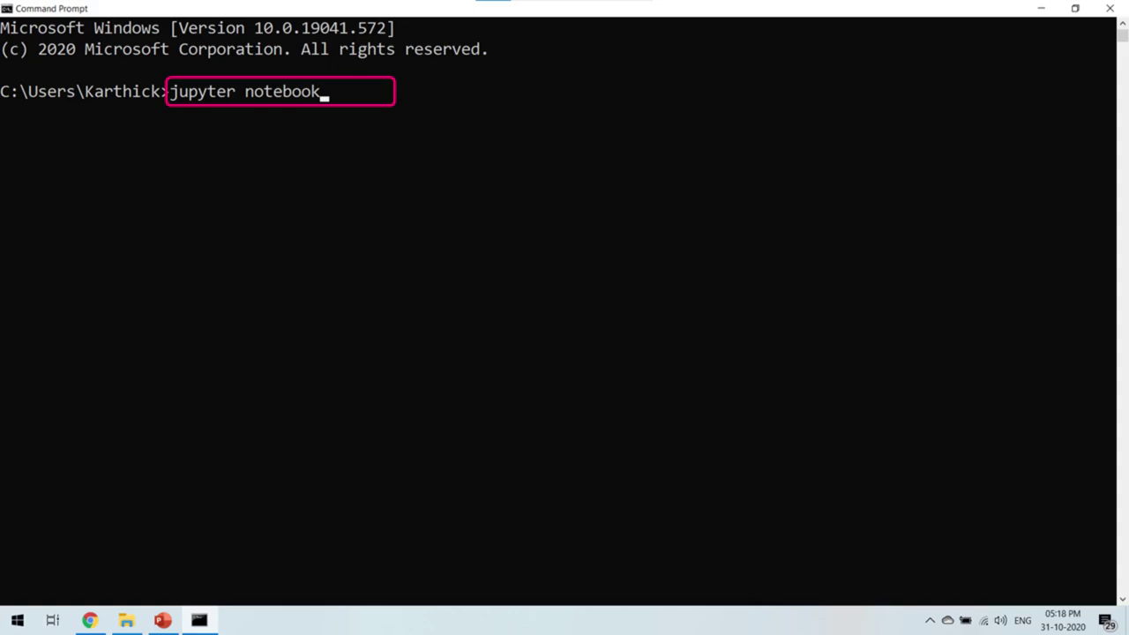
Step: Start the local notebook server with the jupyter notebook command
key(Return)
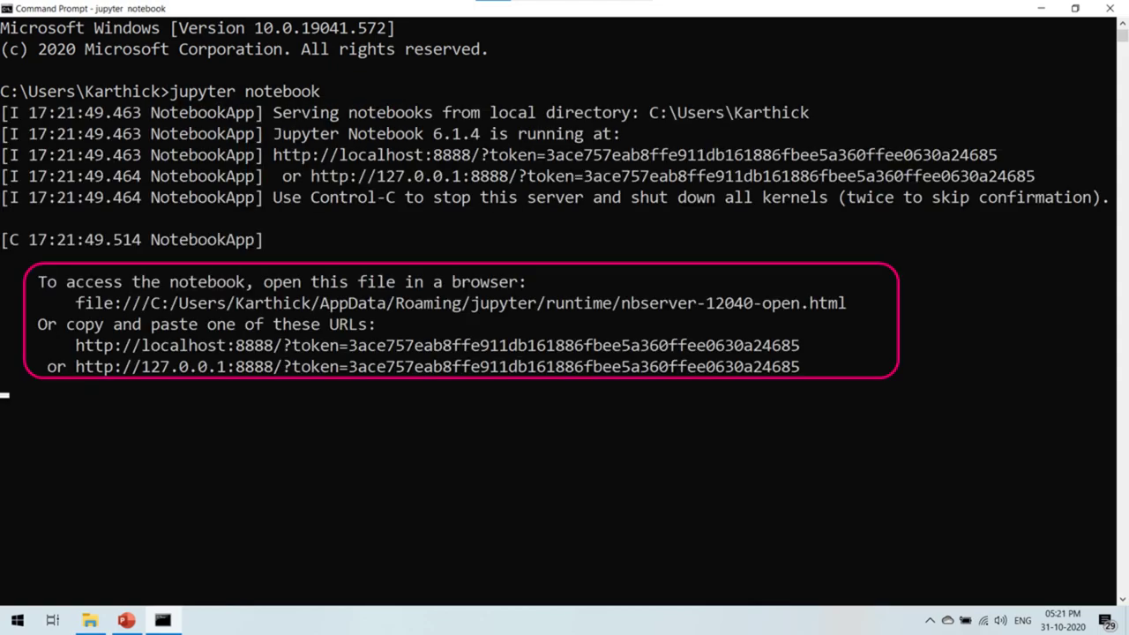
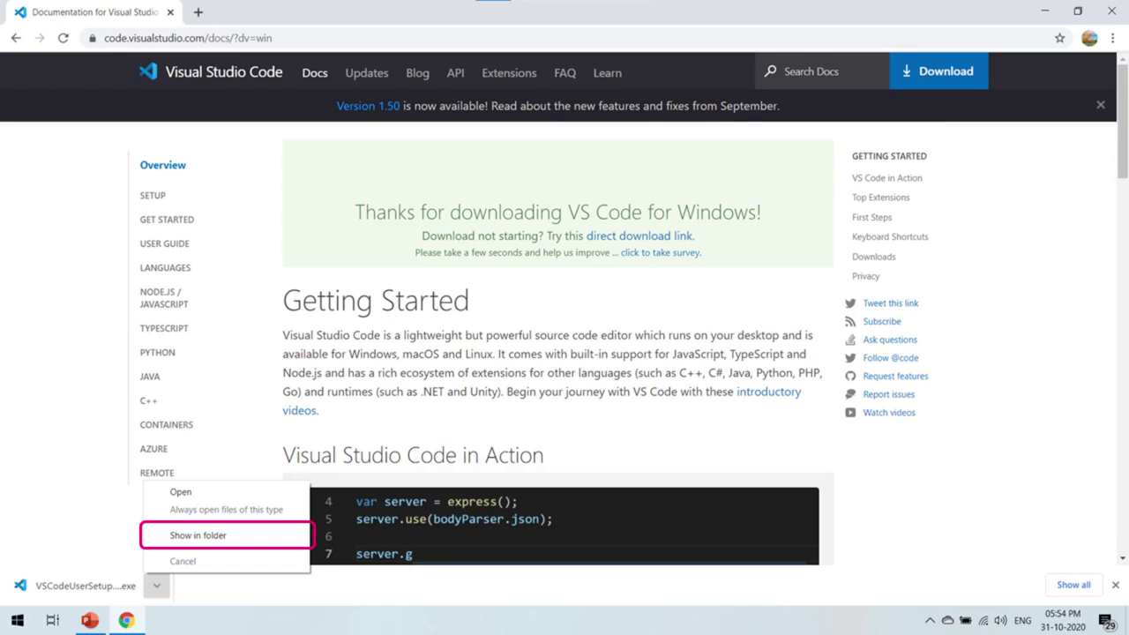
Step: Launch the downloaded VSCodeUserSetup-x64-1.50.1.exe from its folder and accept the license agreement
click(198, 536)
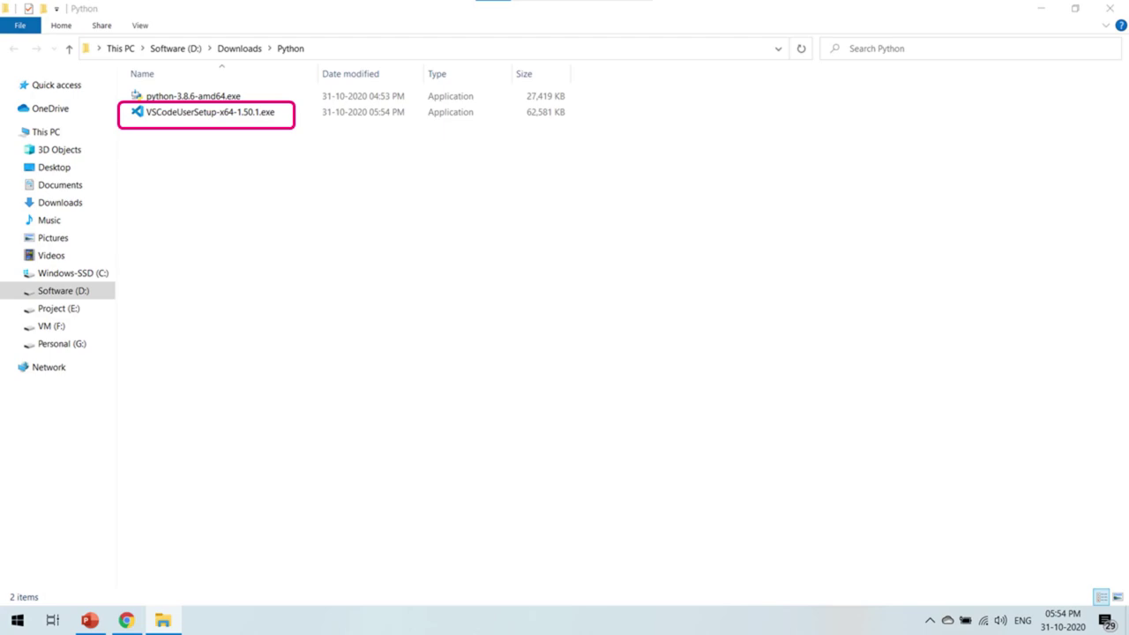
double_click(210, 112)
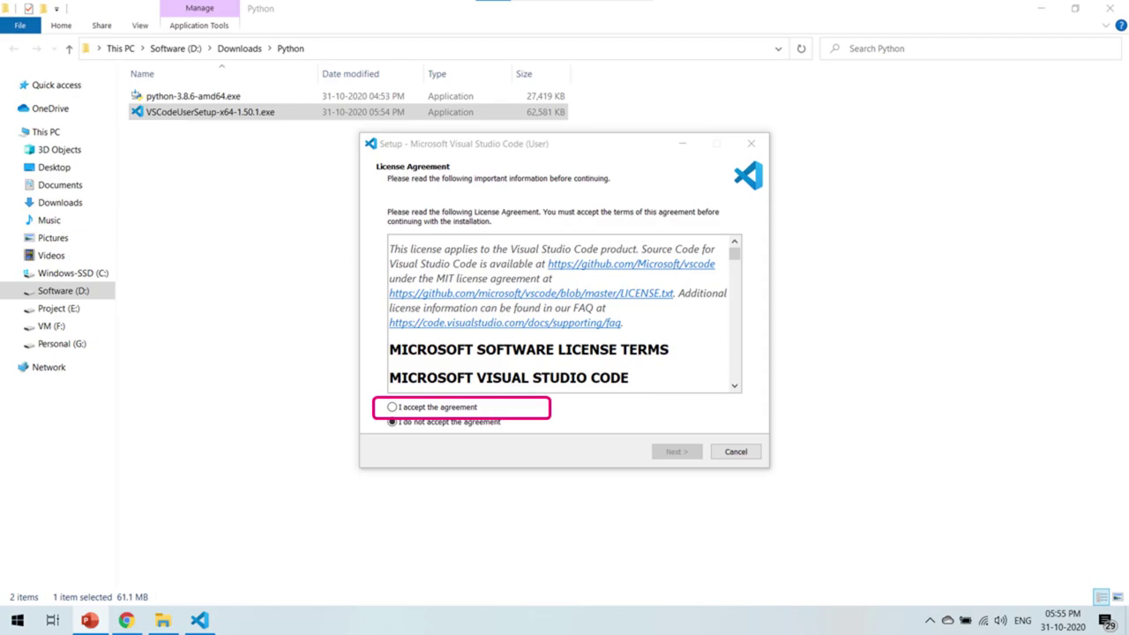
click(392, 407)
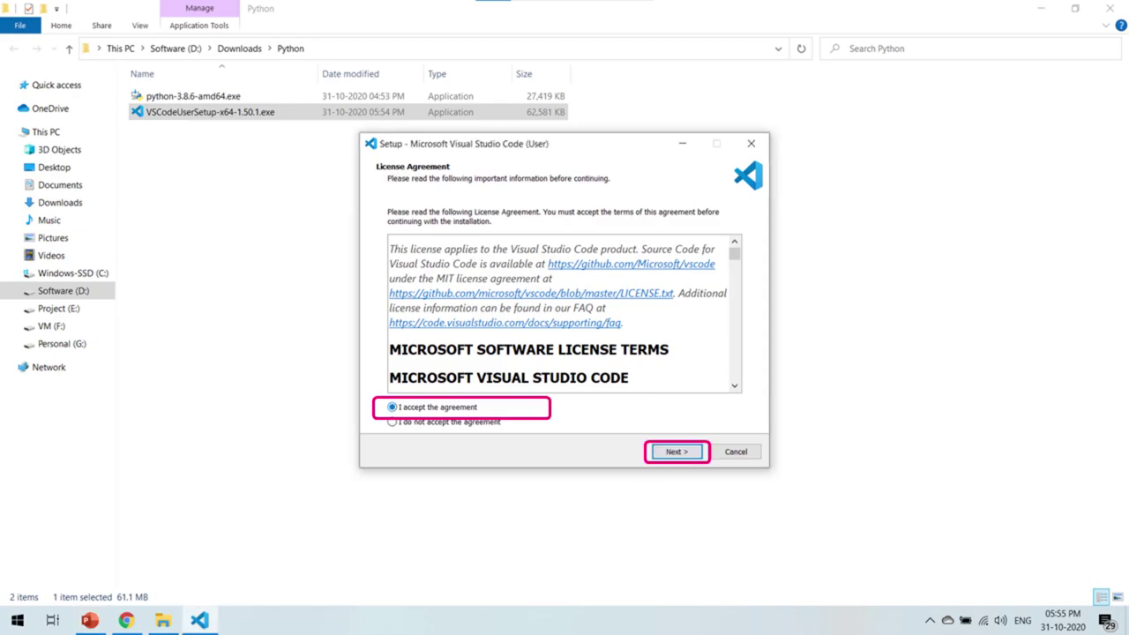
key(Return)
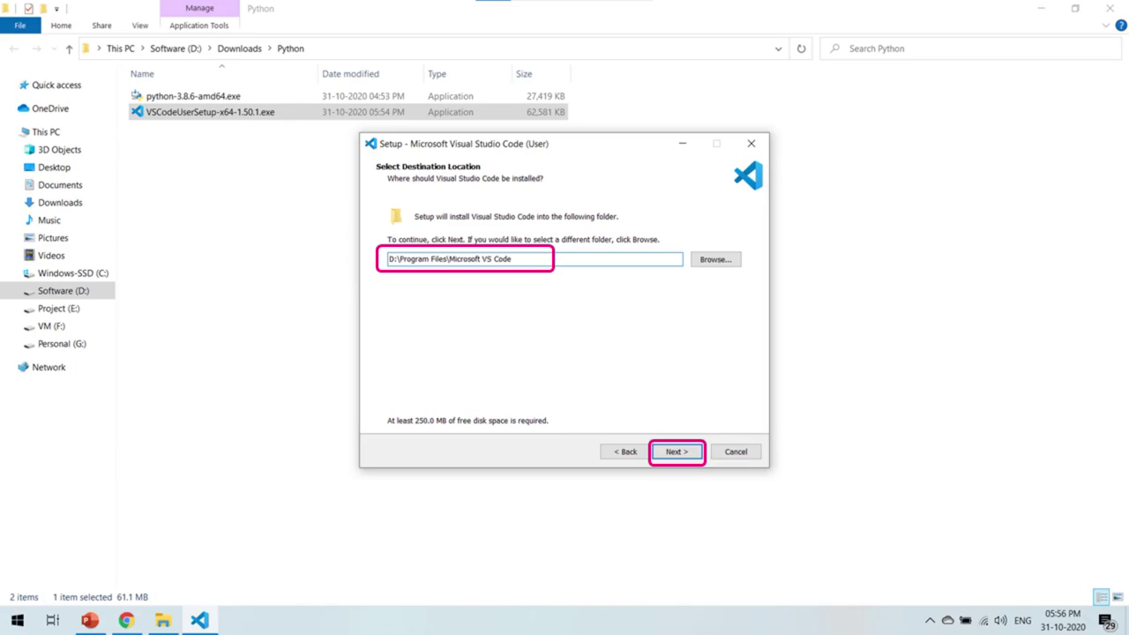
Step: Install Visual Studio Code in D:\Program Files\Microsoft VS Code with the Start Menu folder Visual Studio Code and no additional tasks
key(Return)
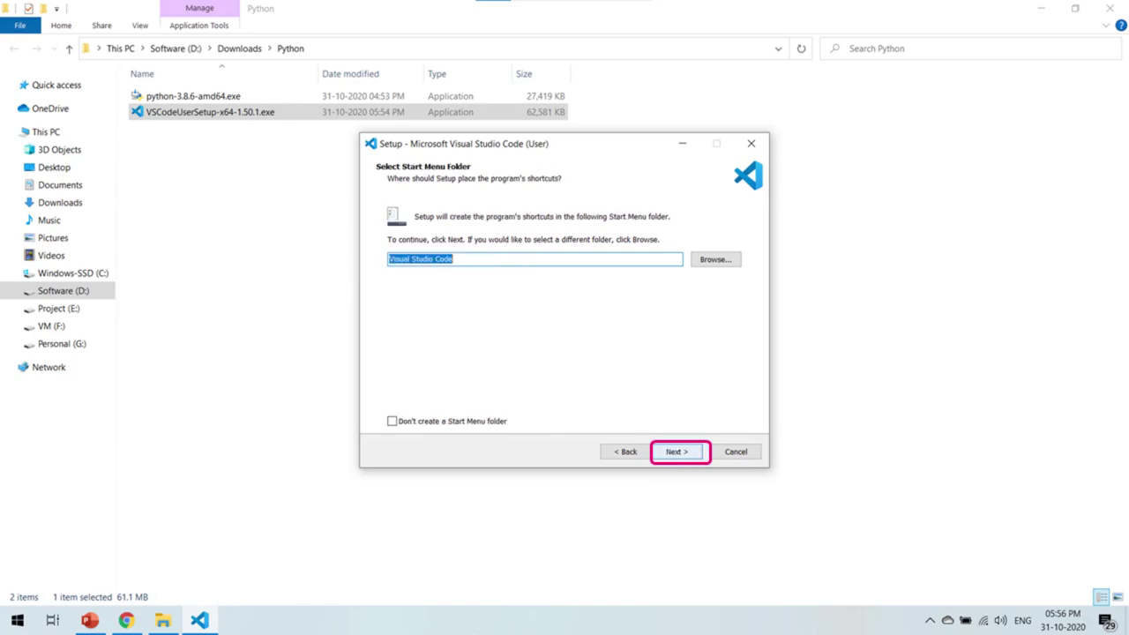
key(Return)
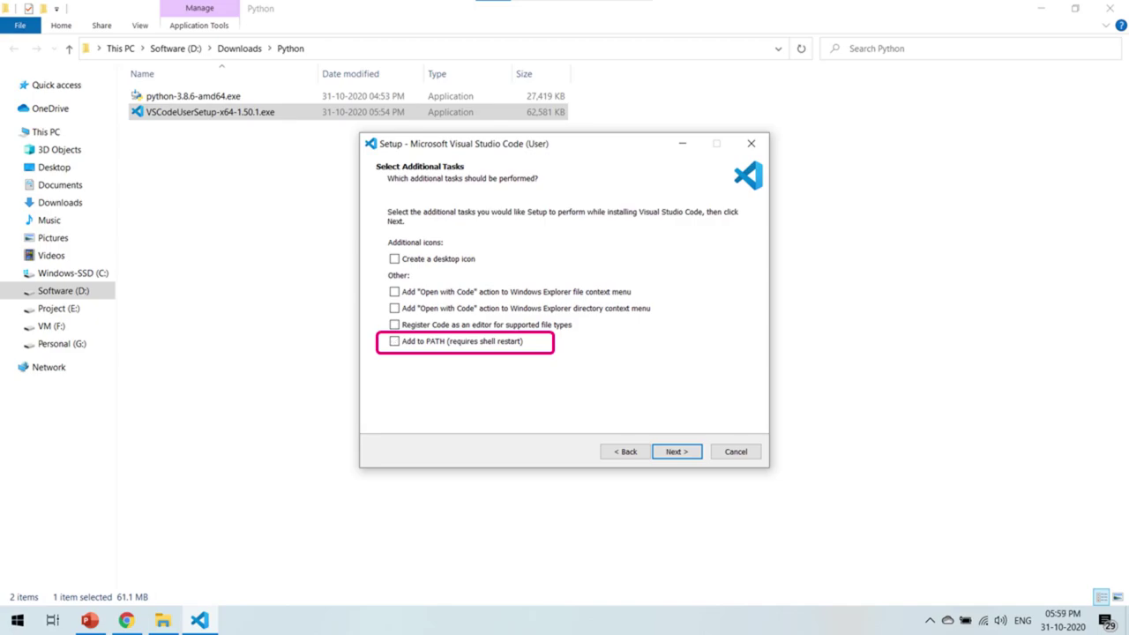
key(Return)
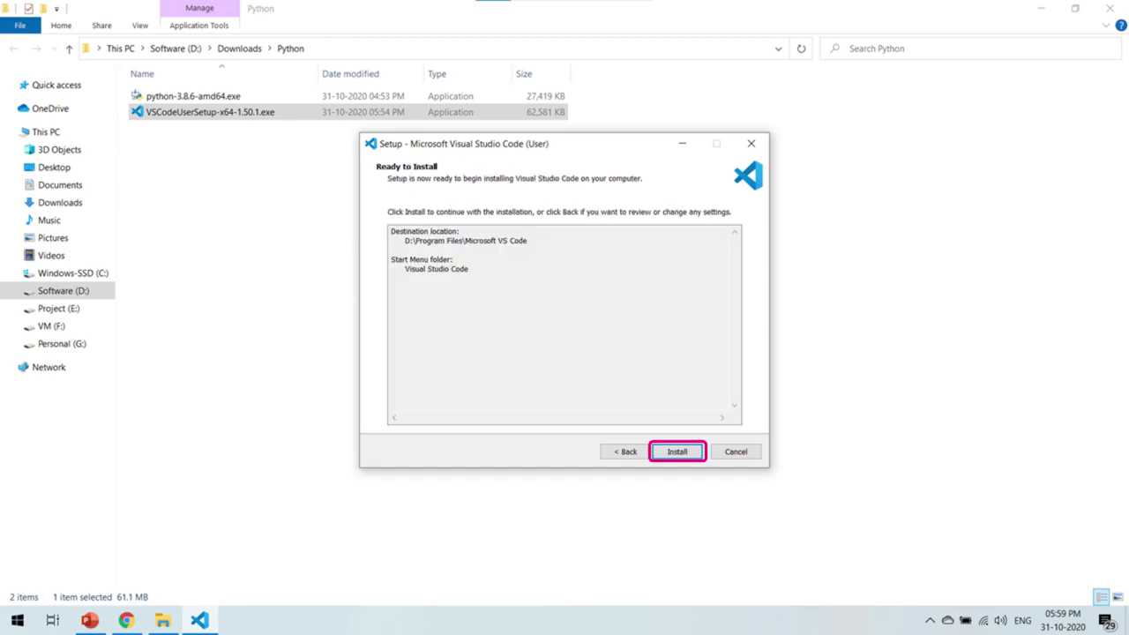
key(Return)
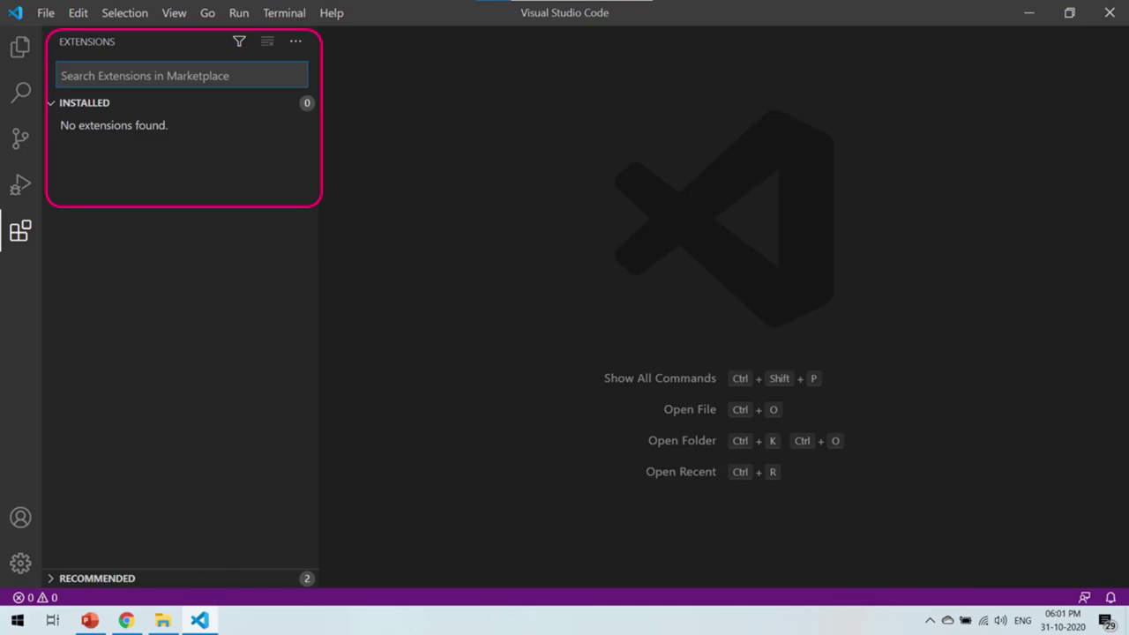
Step: Search the extensions marketplace for python and install the Python extension by Microsoft
text(python)
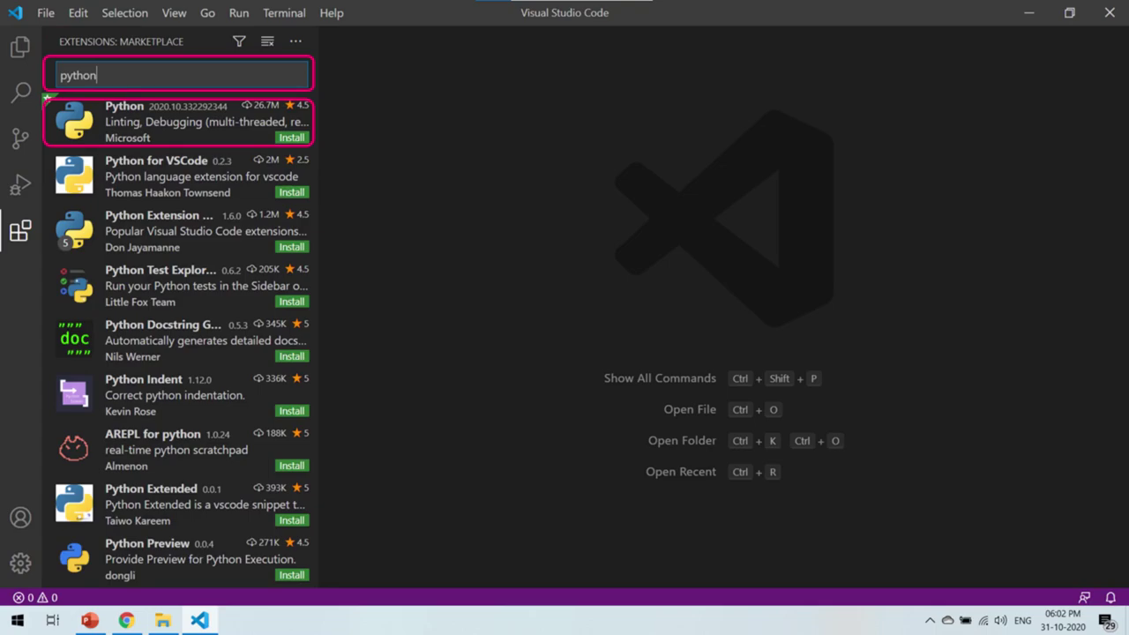
click(176, 122)
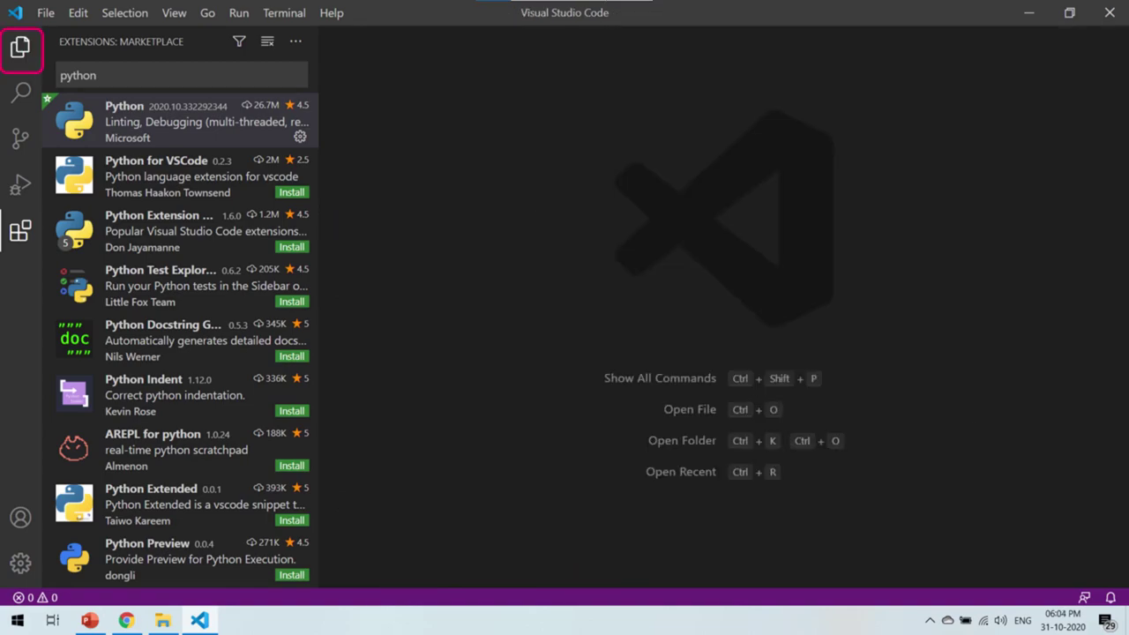
Step: Open the Pandas folder as the workspace and run the Python: Select Interpreter command
key(ctrl+shift+e)
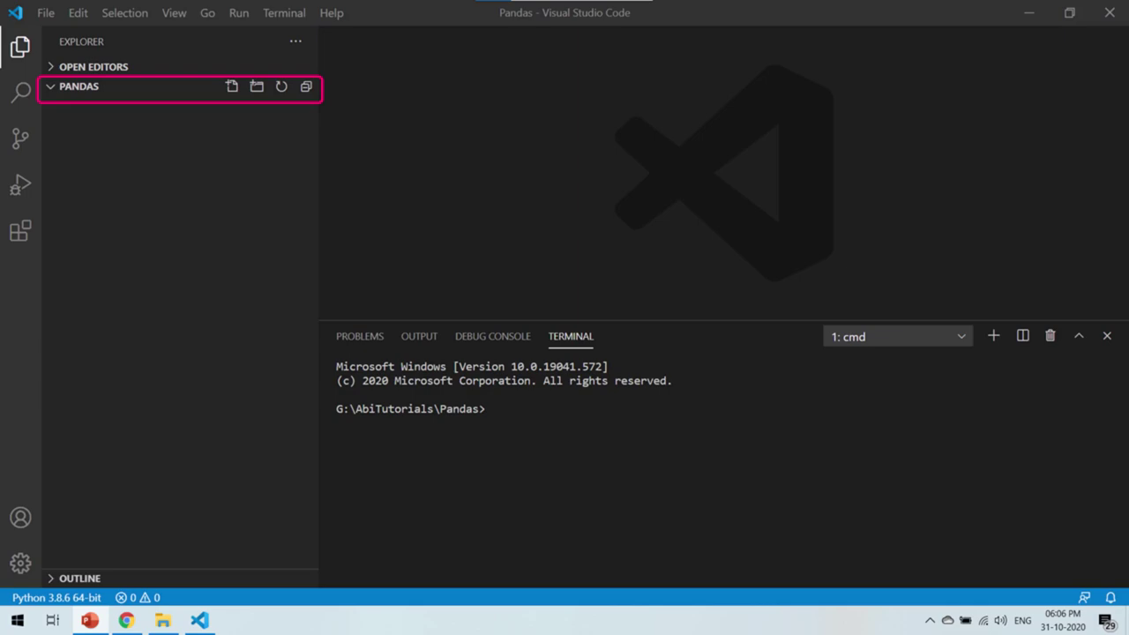
key(alt+v)
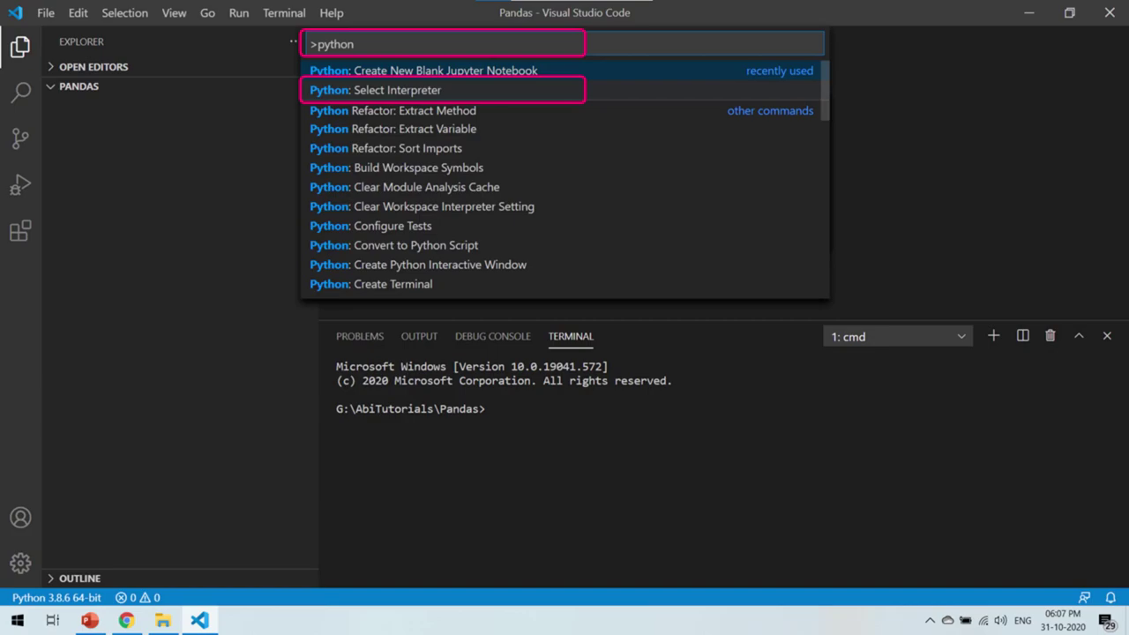
key(Down)
key(Return)
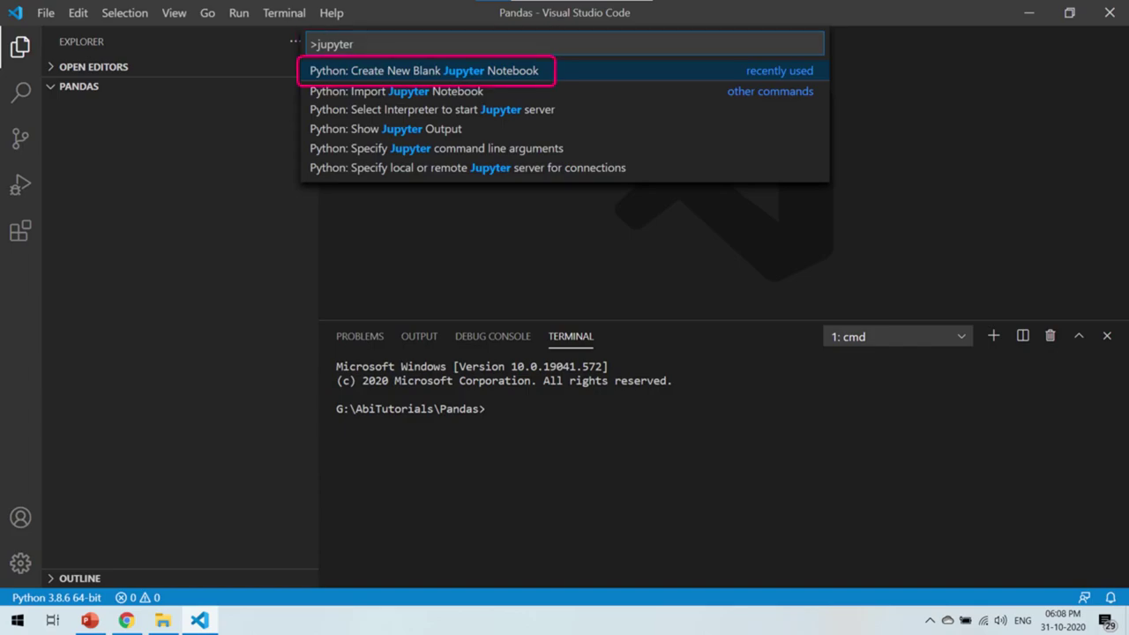
Step: Create a blank Jupyter notebook and run a cell with import pandas as pd and print(pd.__version__)
key(Return)
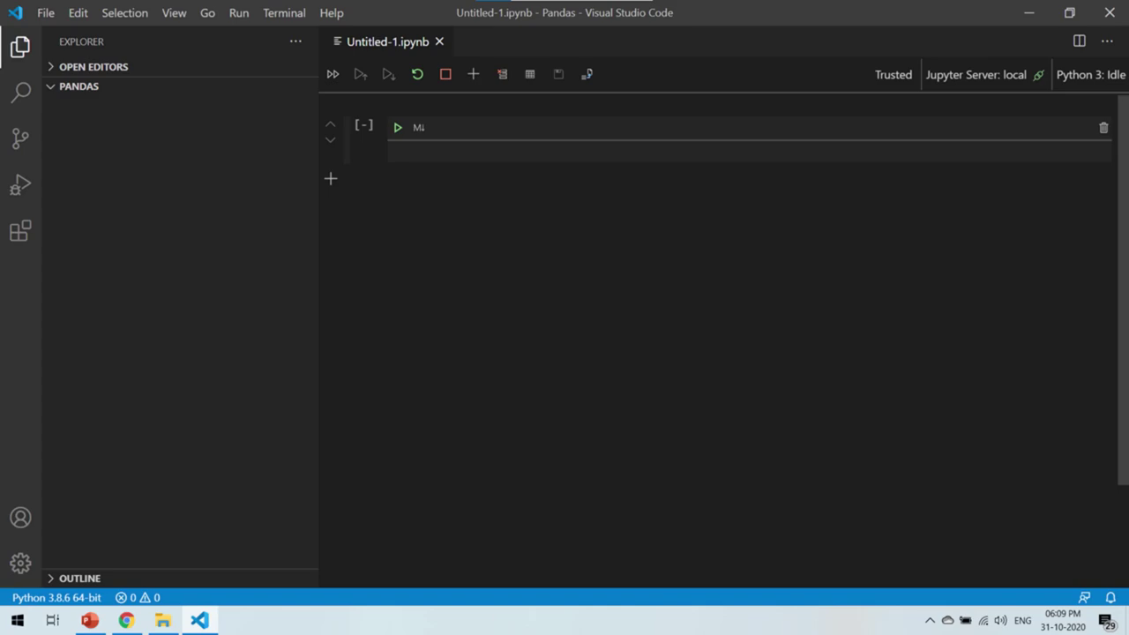
text(import pandas as pd)
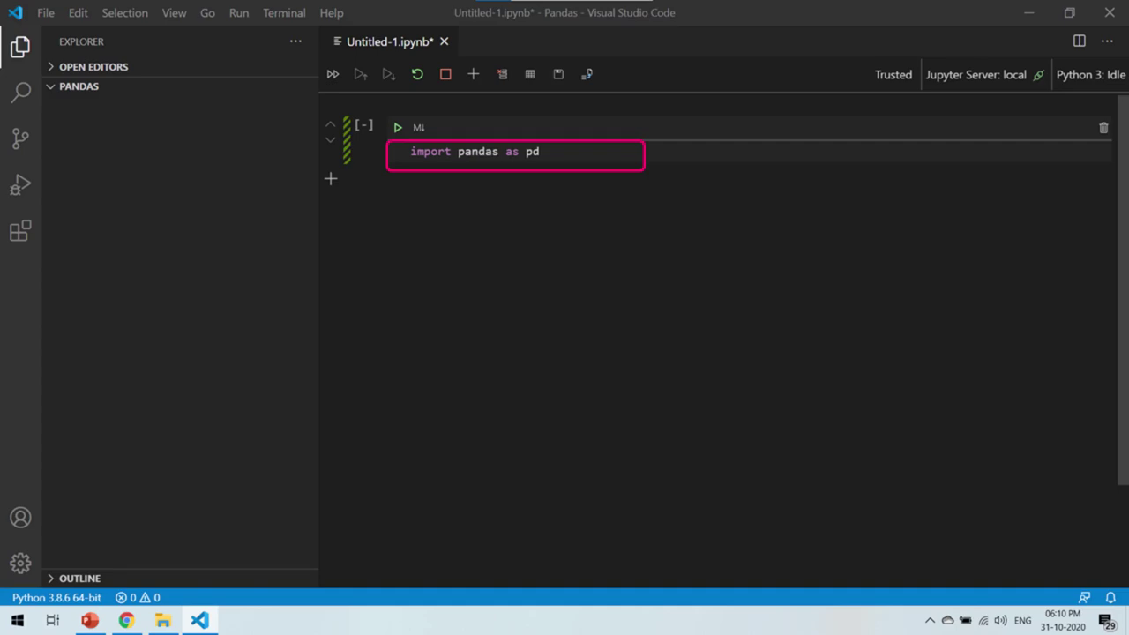
key(Return)
text(print(pd.__version__))
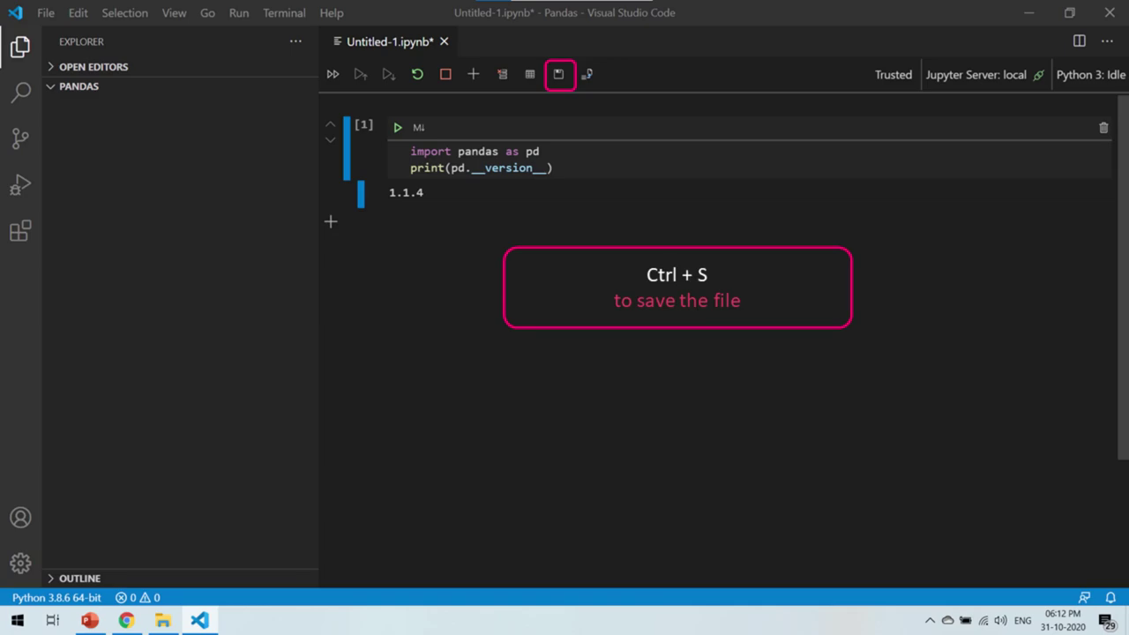
Step: Save the notebook as lesson1 in the AbiTutorials\Pandas folder
key(ctrl+s)
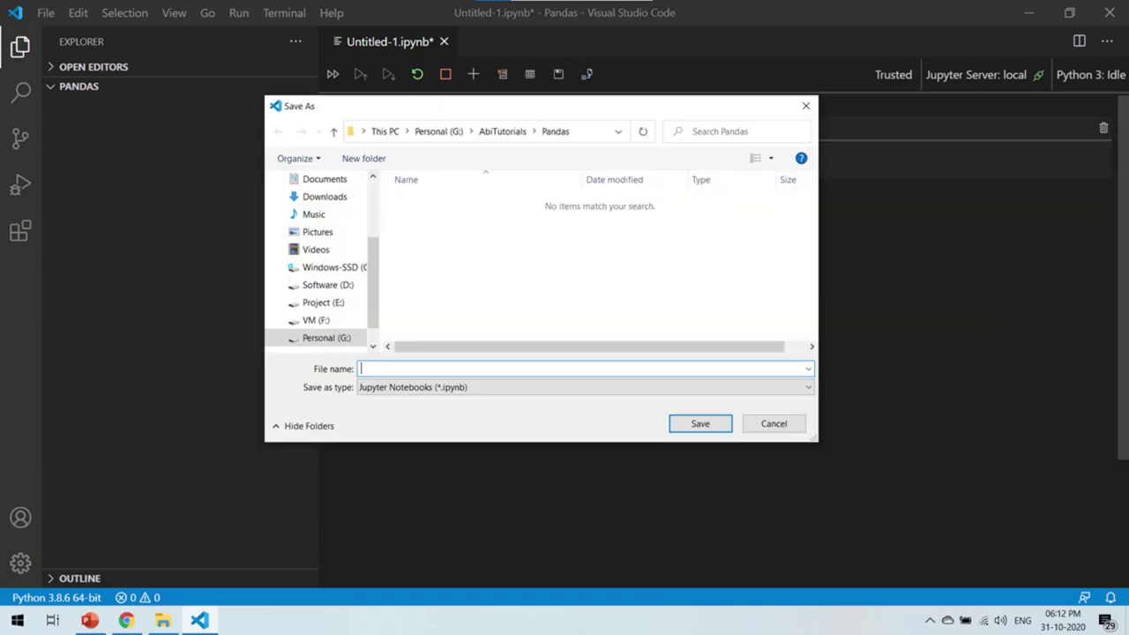
text(lesson1)
key(Return)
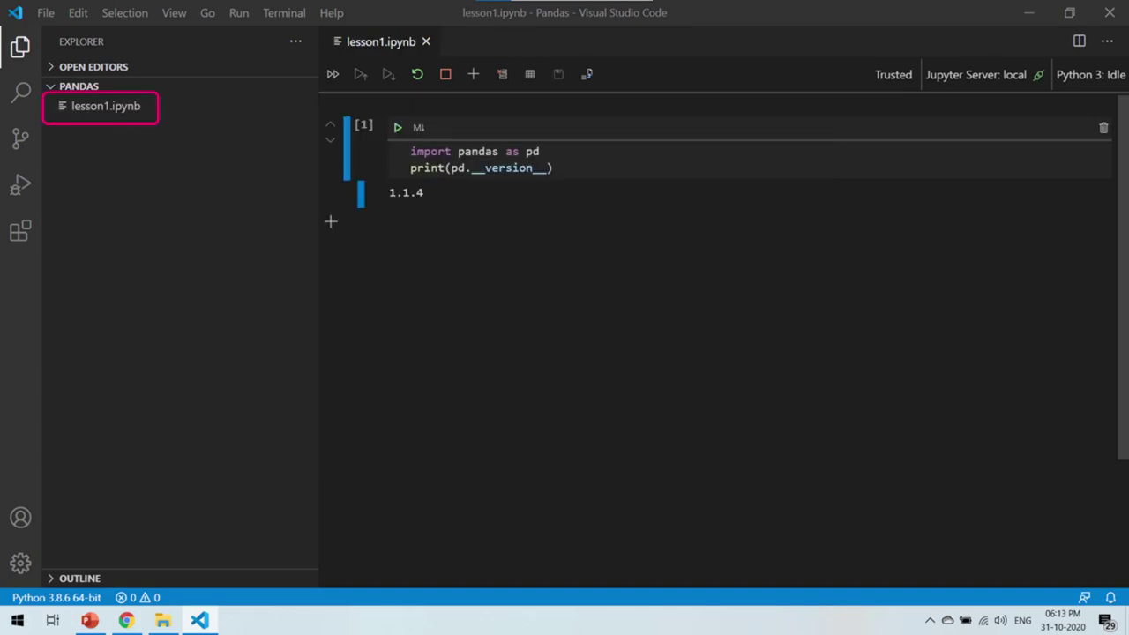